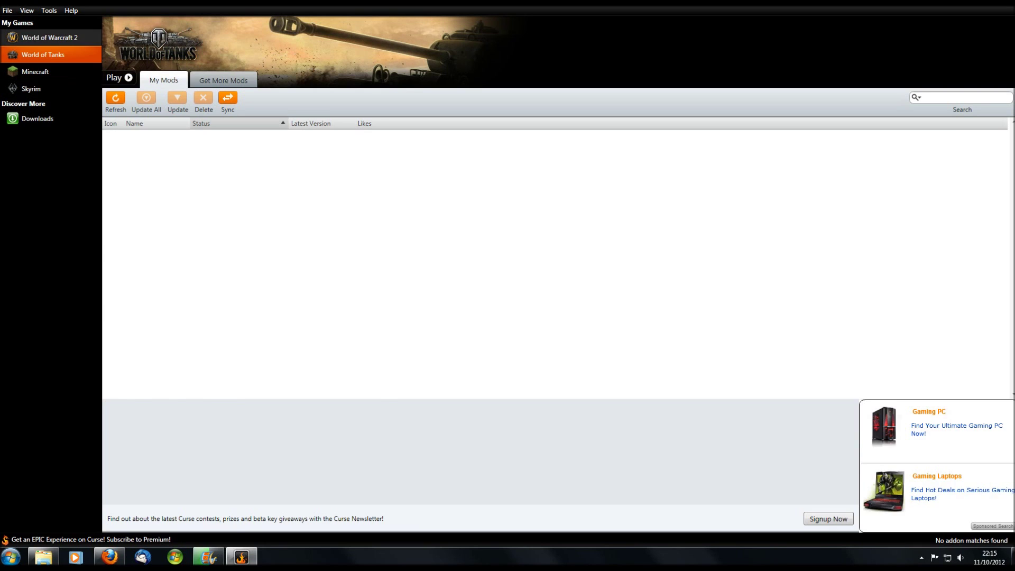
Review the list of installed World of Warcraft addons
left_click(49, 38)
scroll(555, 264, "down", 1)
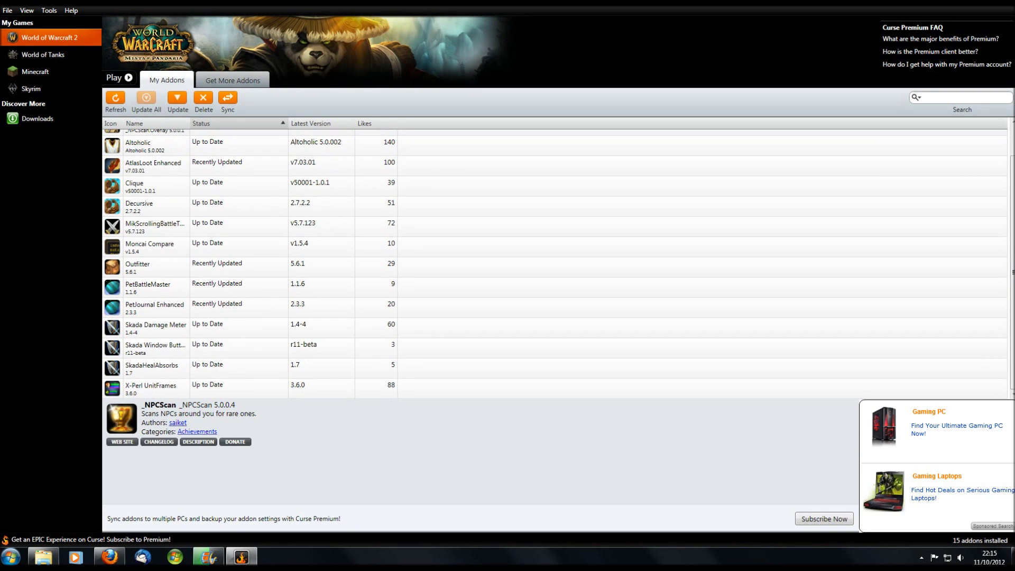
scroll(556, 265, "up", 1)
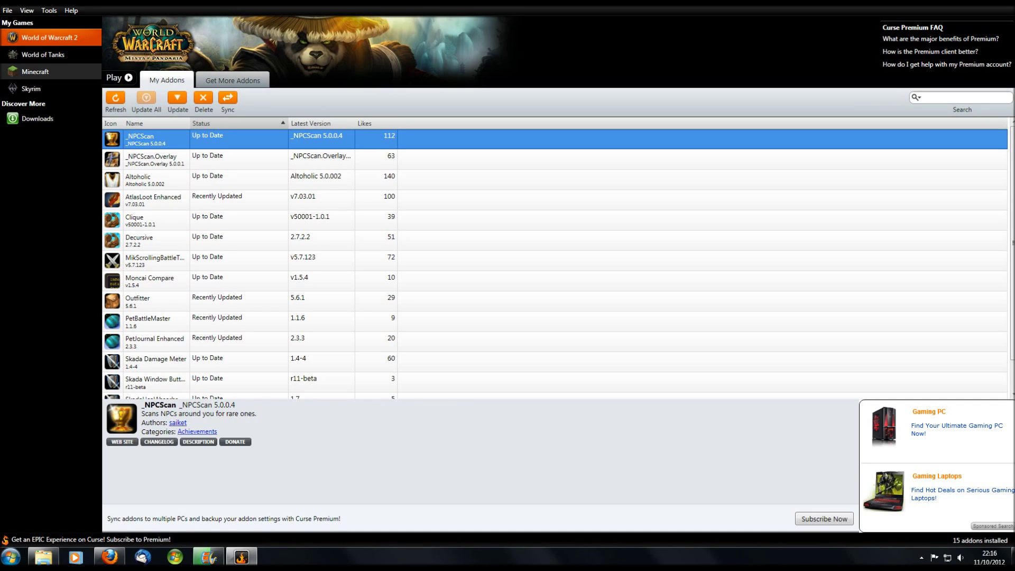
Open the mods available for World of Tanks and browse the list for Any Category
left_click(43, 54)
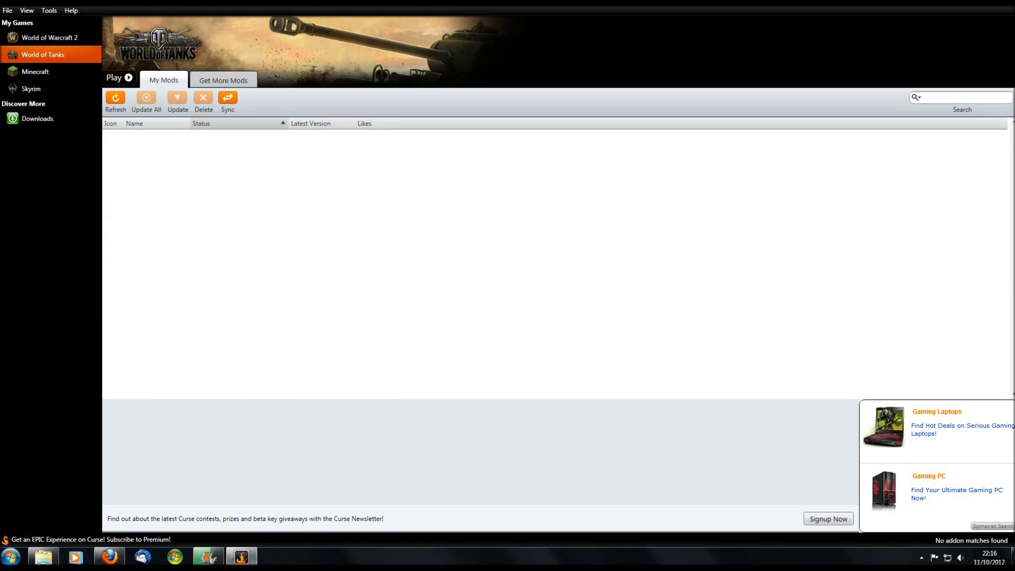
left_click(223, 80)
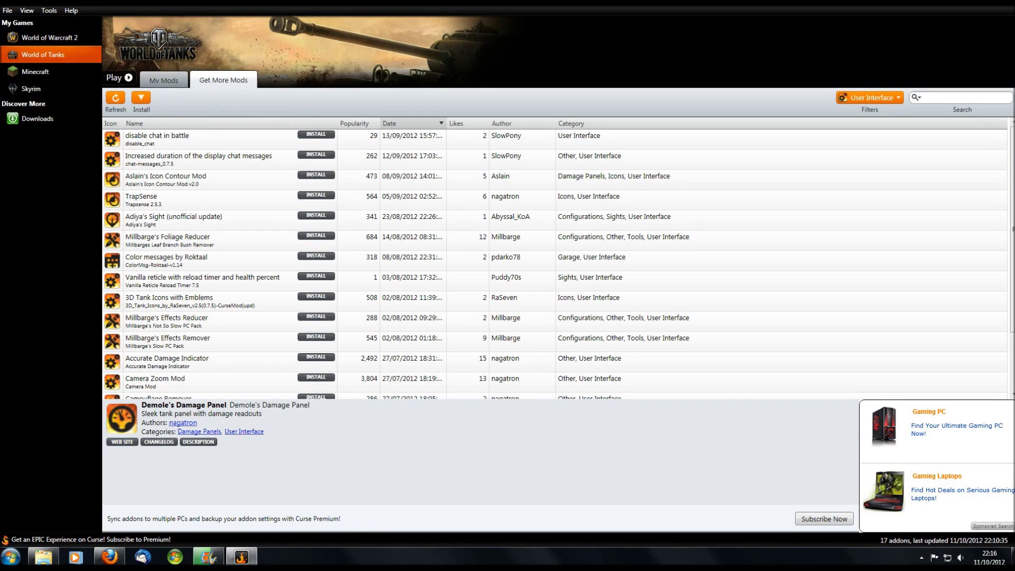
left_click(870, 97)
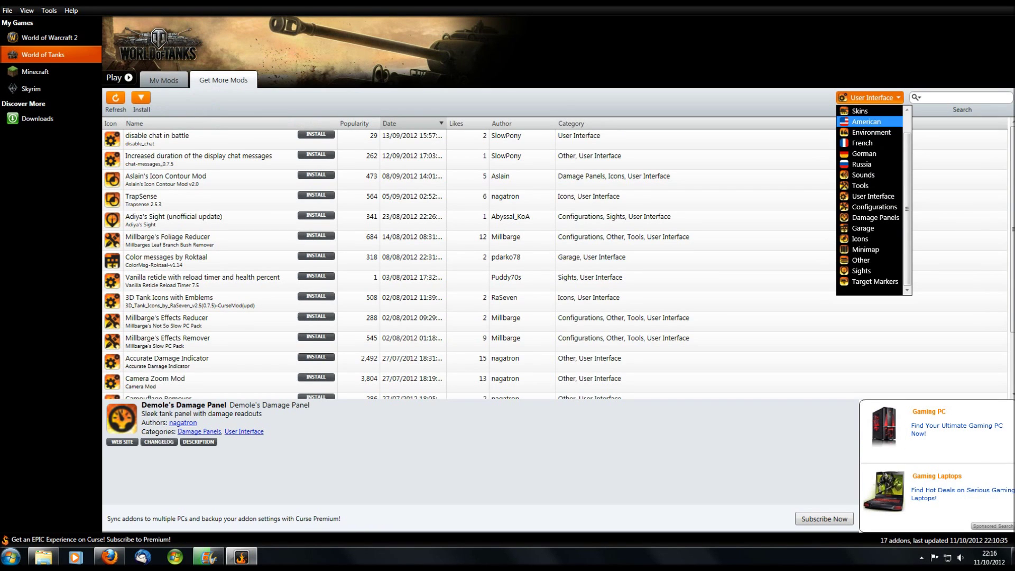
left_click(861, 111)
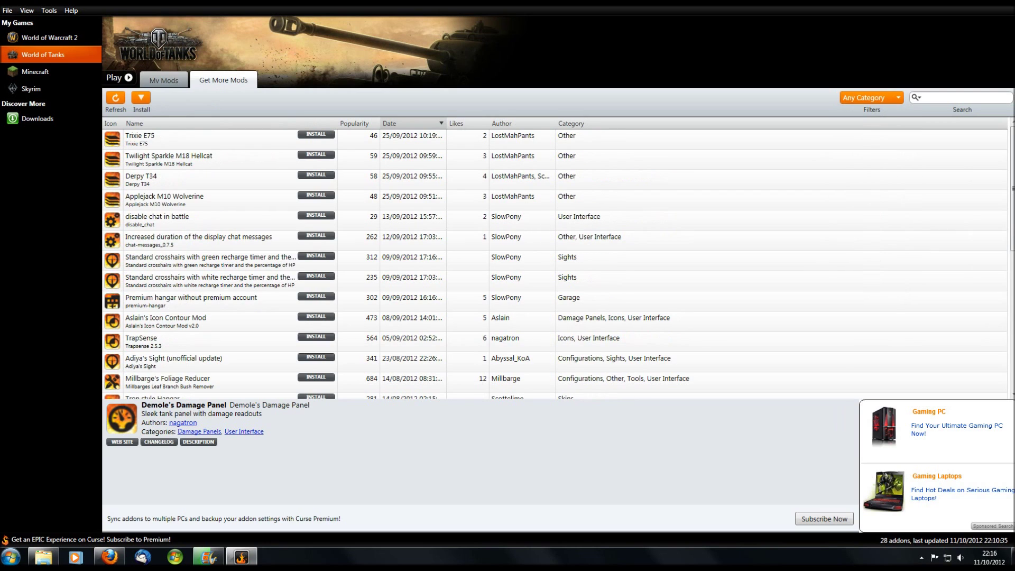
scroll(556, 265, "down", 5)
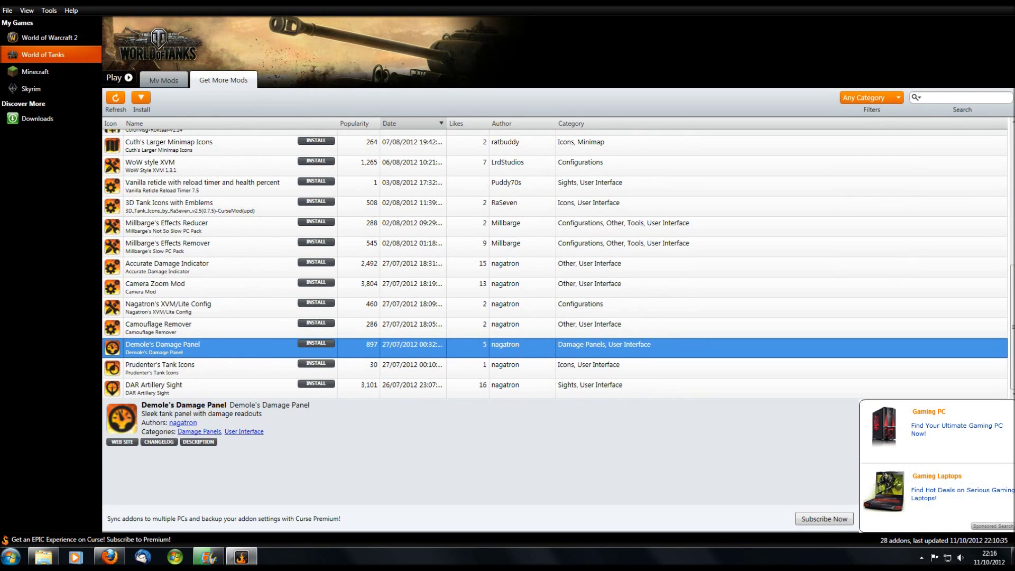
scroll(555, 265, "up", 5)
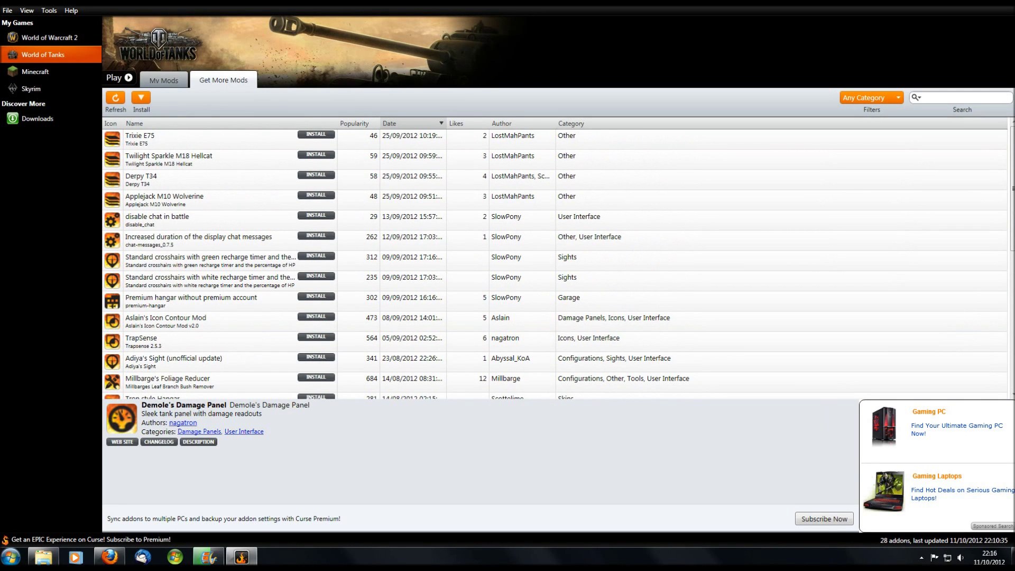
Filter the available mods to the User Interface category and select Demole's Damage Panel
left_click(870, 98)
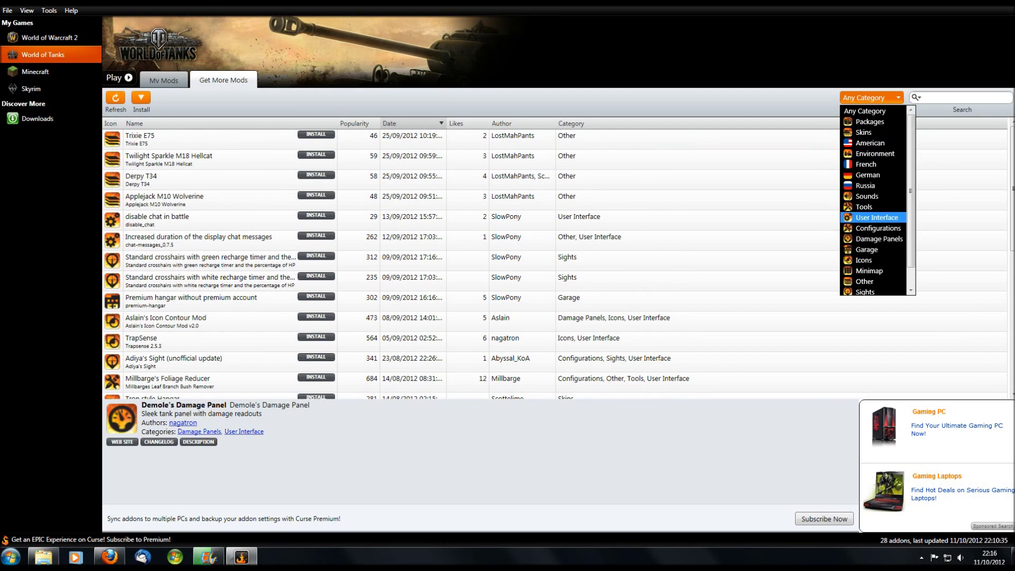
left_click(872, 217)
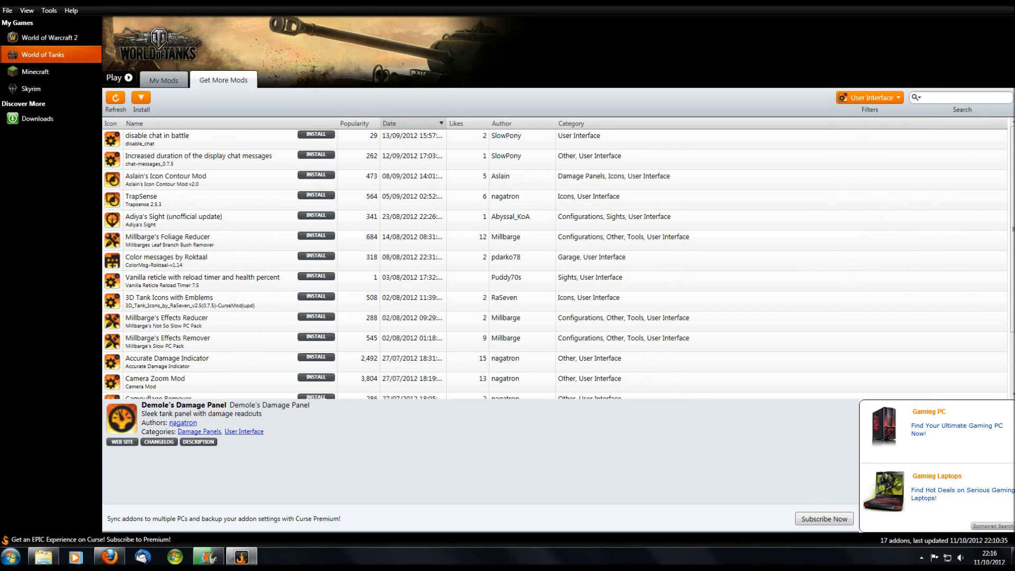
scroll(555, 265, "down", 1)
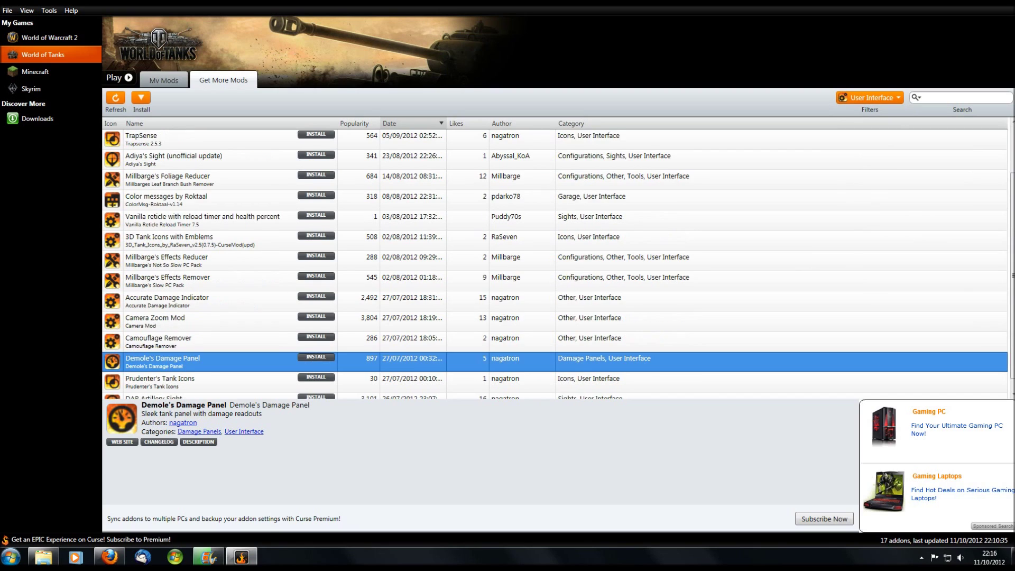
scroll(555, 265, "down", 1)
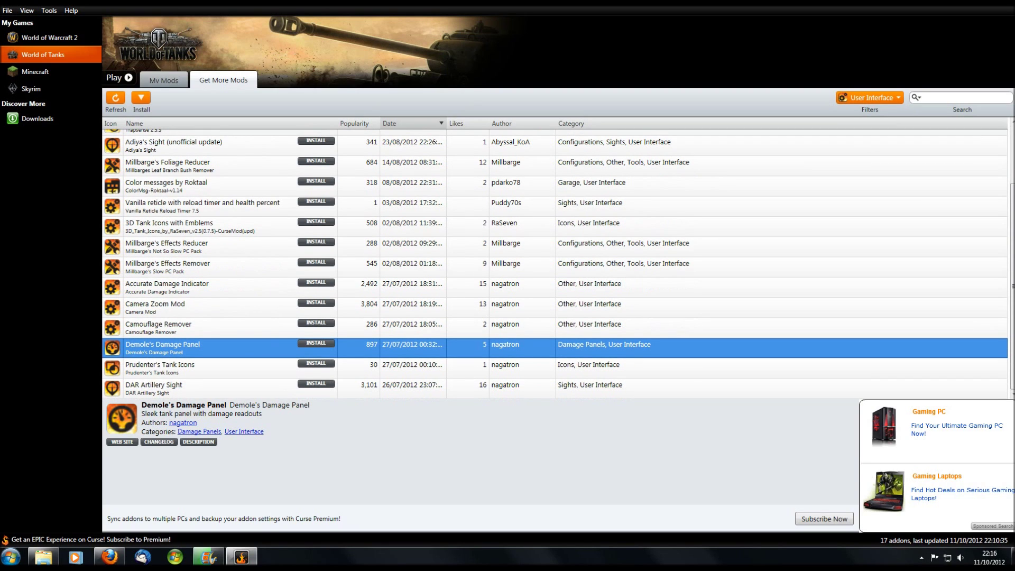
left_click(212, 327)
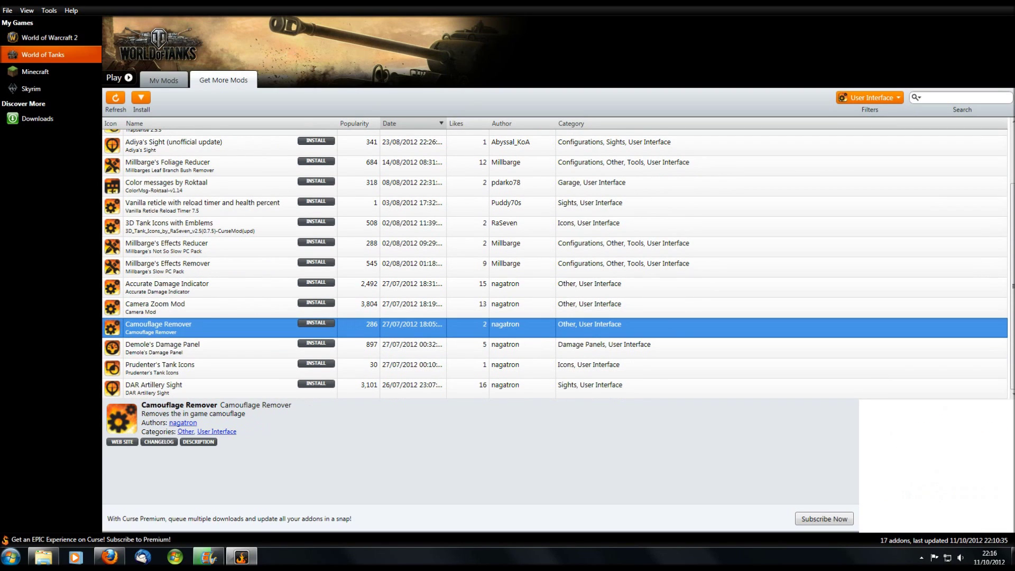
left_click(212, 347)
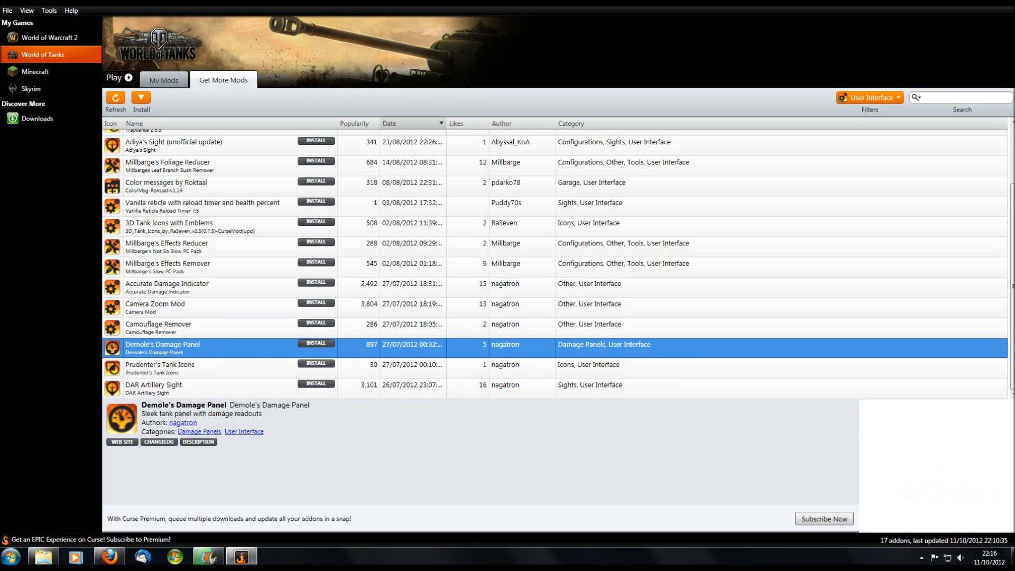
Read the description and the changelog of Demole's Damage Panel
left_click(198, 441)
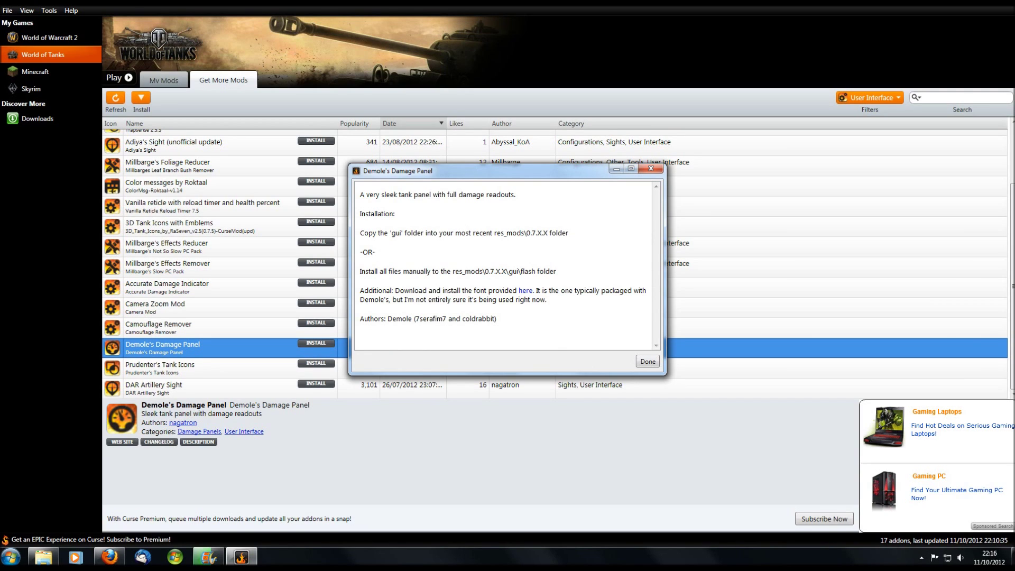
left_click(648, 361)
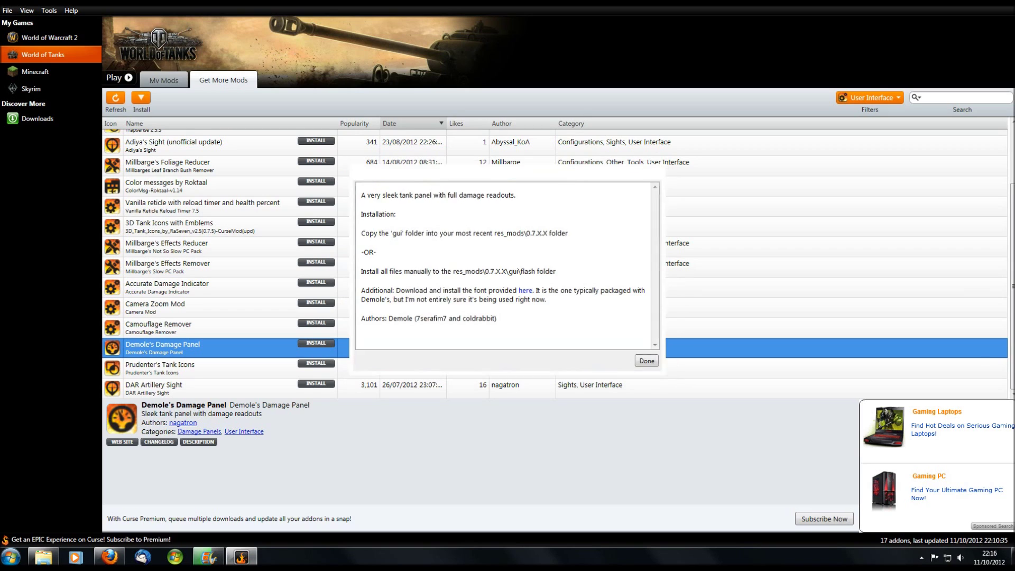
left_click(159, 441)
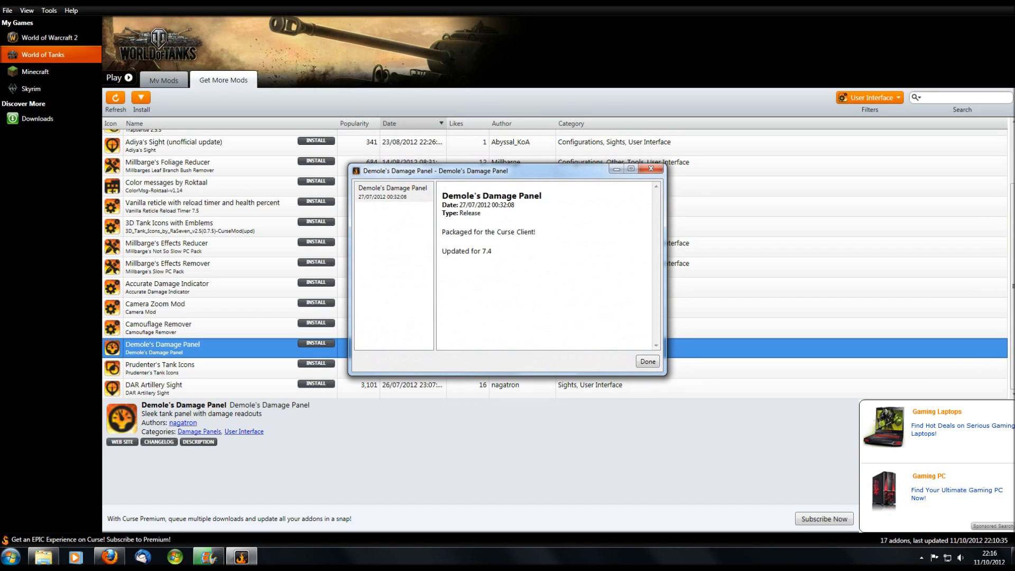
left_click(393, 192)
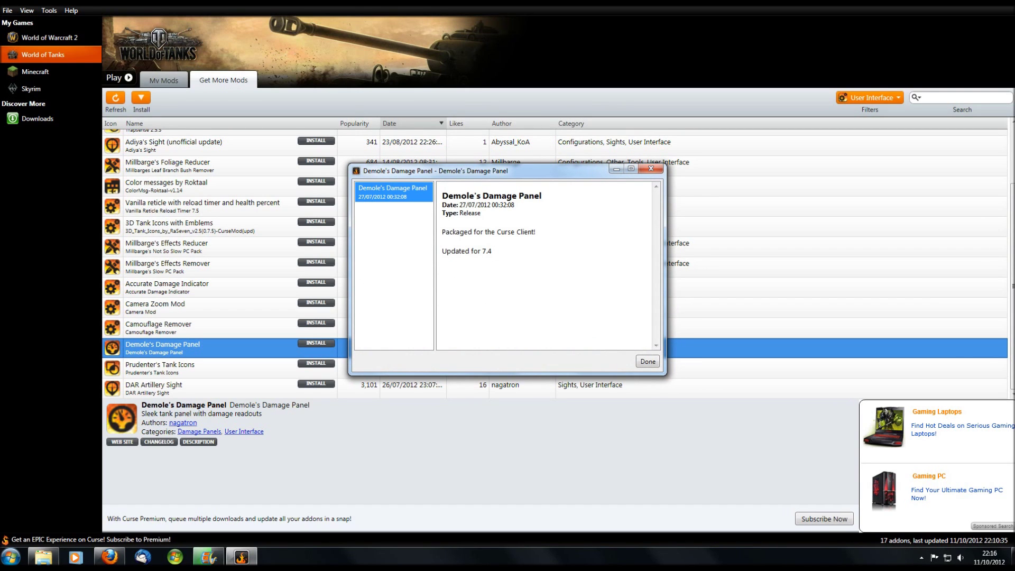
left_click(651, 168)
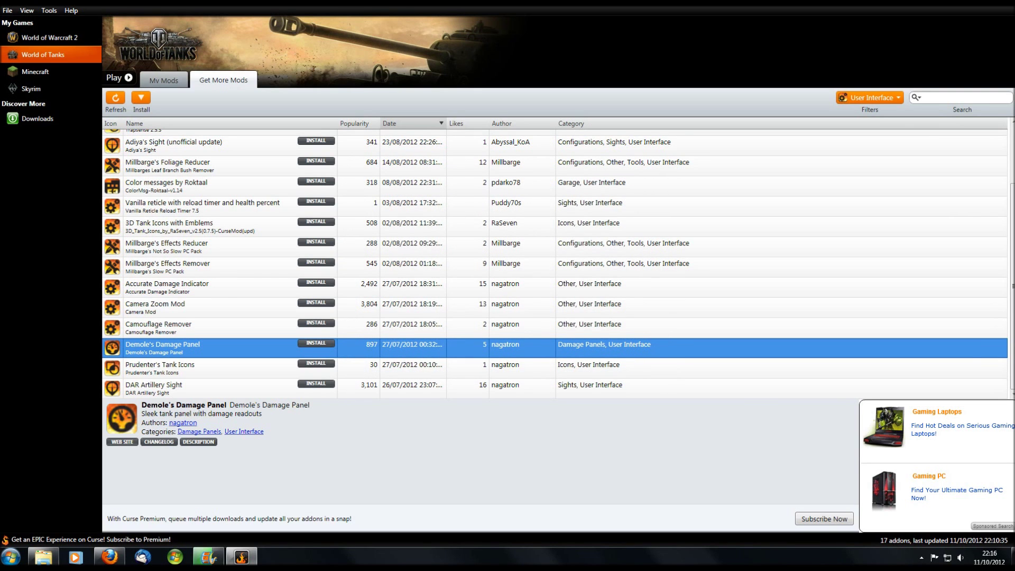
Open the web site of Demole's Damage Panel and look through its screenshots
left_click(123, 442)
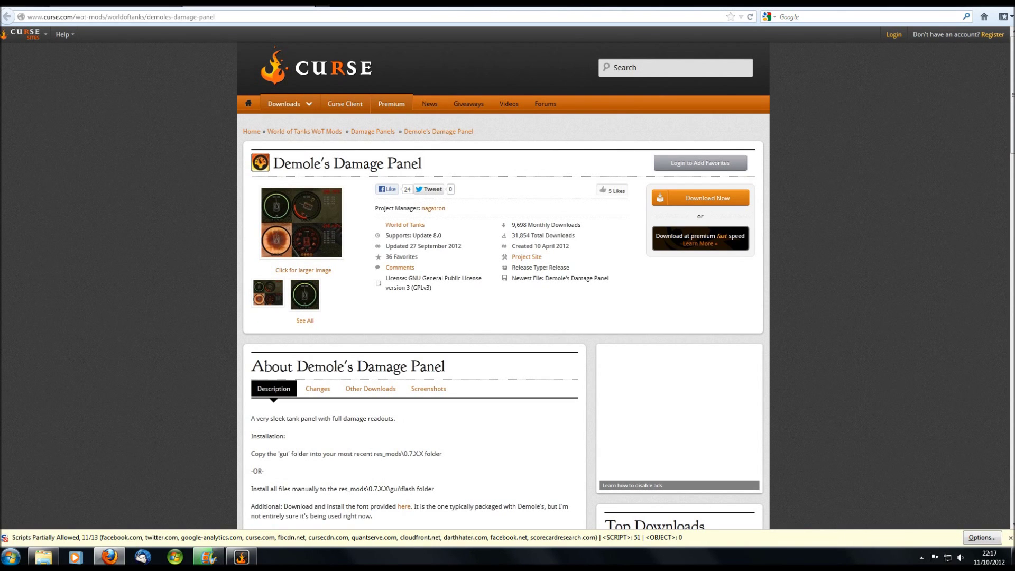
left_click(302, 222)
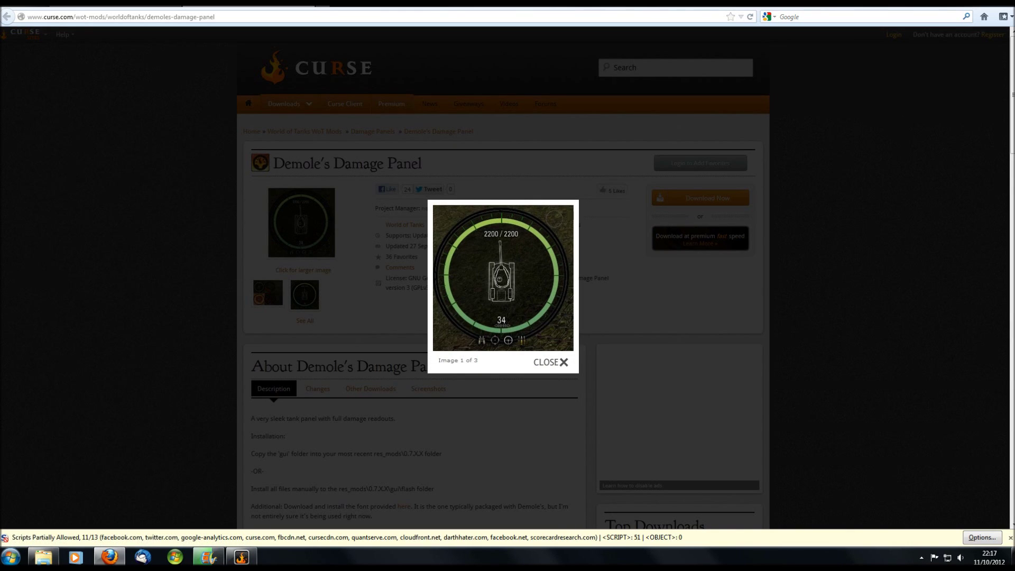
mouse_move(559, 229)
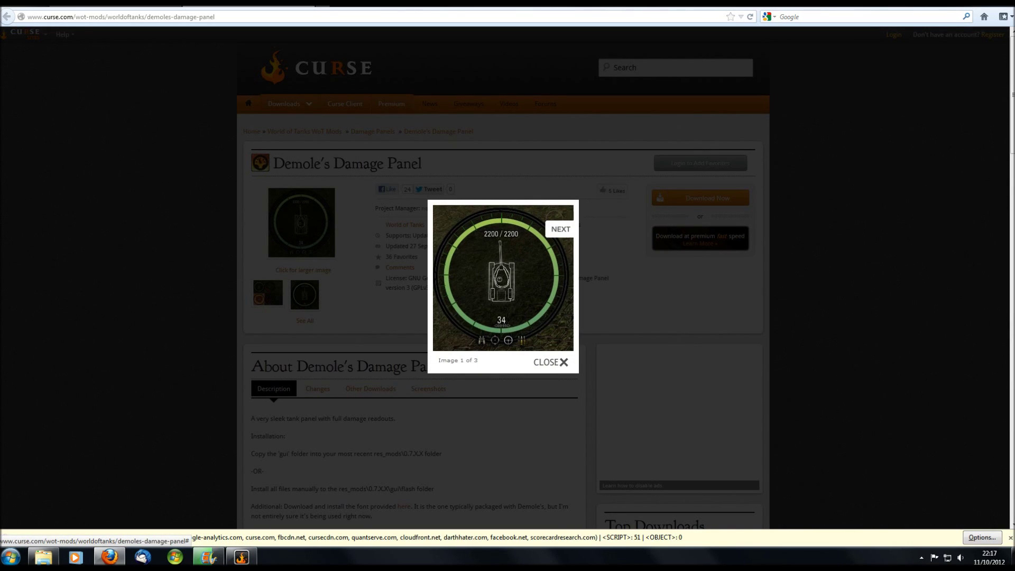
left_click(559, 229)
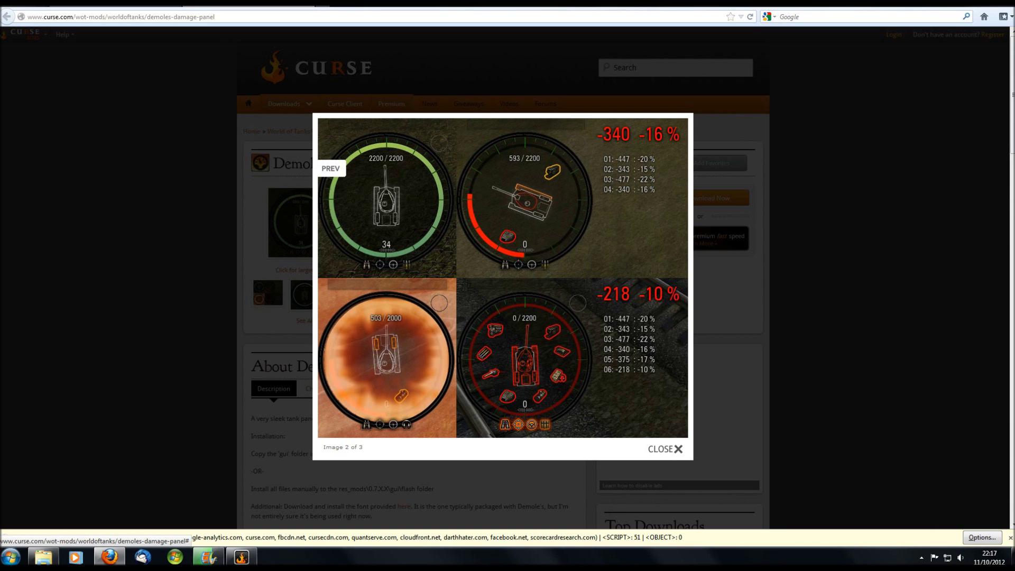
left_click(674, 168)
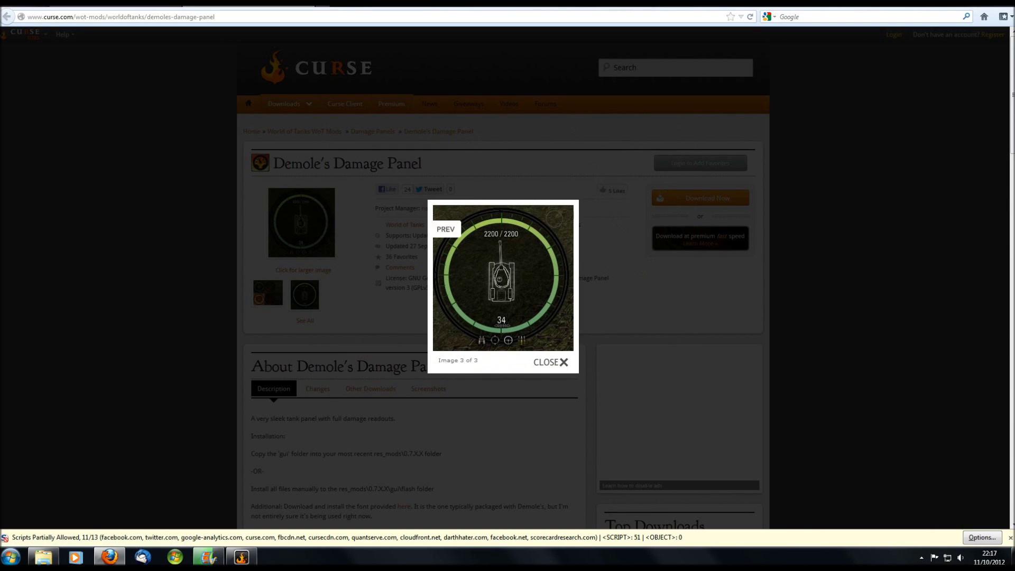
left_click(550, 361)
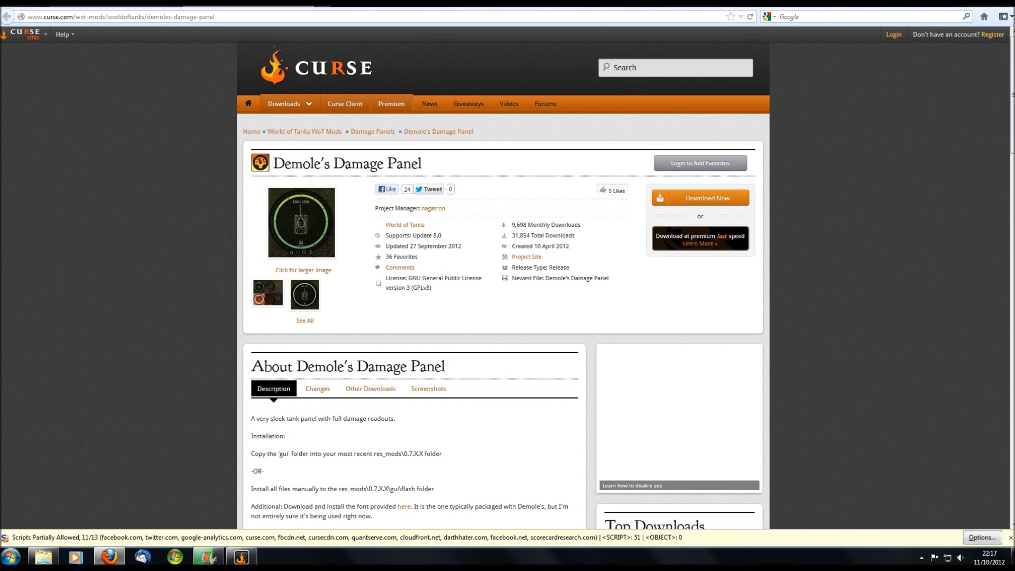
left_click(268, 293)
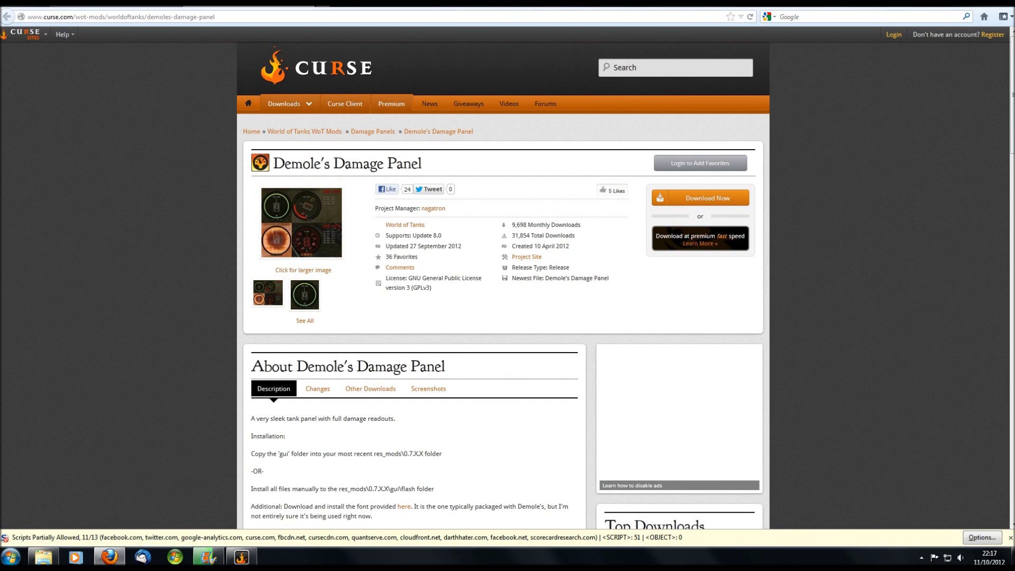
left_click(304, 295)
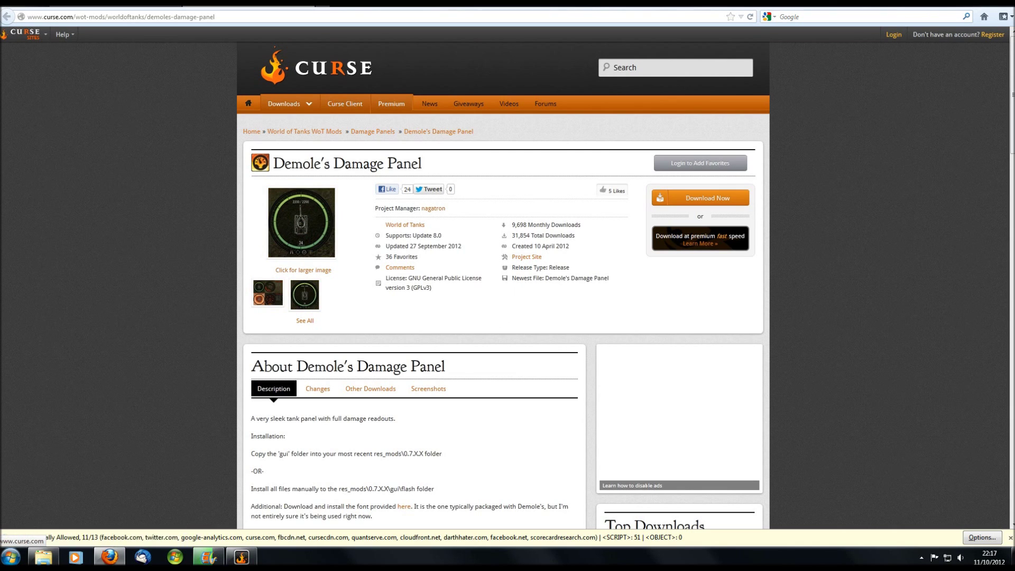
Try to download Demole's Damage Panel from its web page, and dismiss the file-opening dialog
left_click(707, 198)
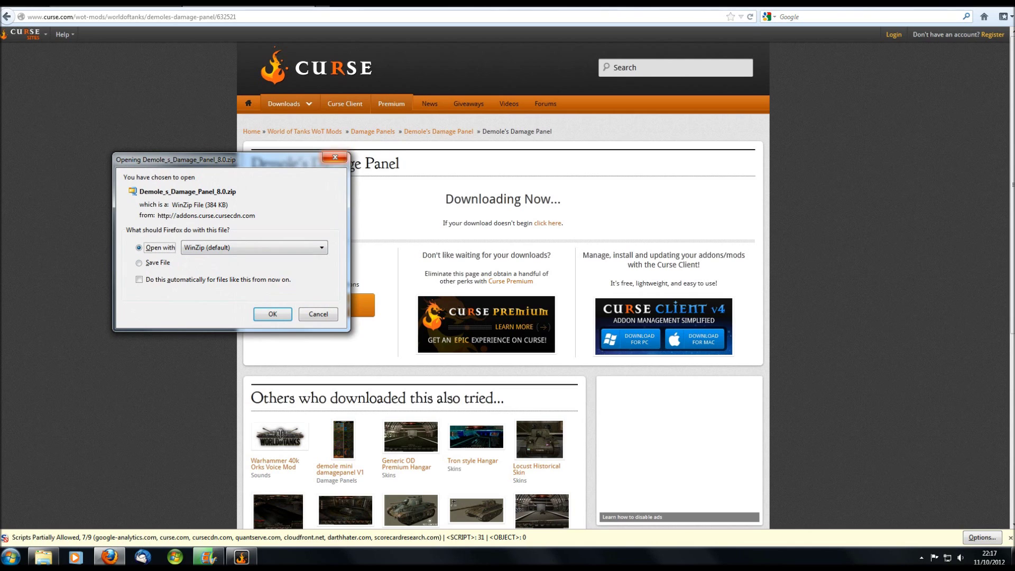
left_click(335, 157)
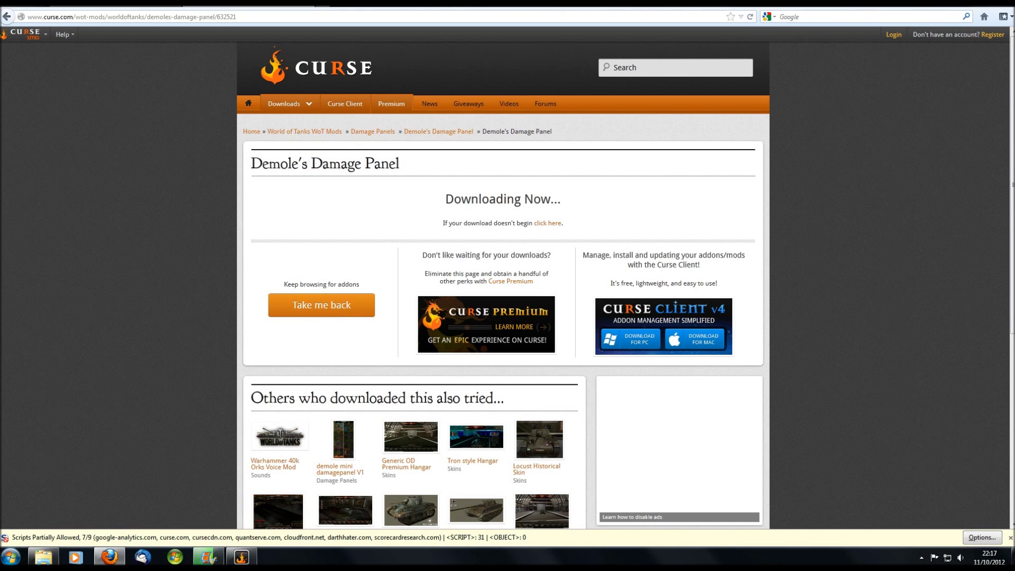
Switch to the Curse Client, install Demole's Damage Panel, and check the downloads and installed World of Tanks mods
left_click(242, 557)
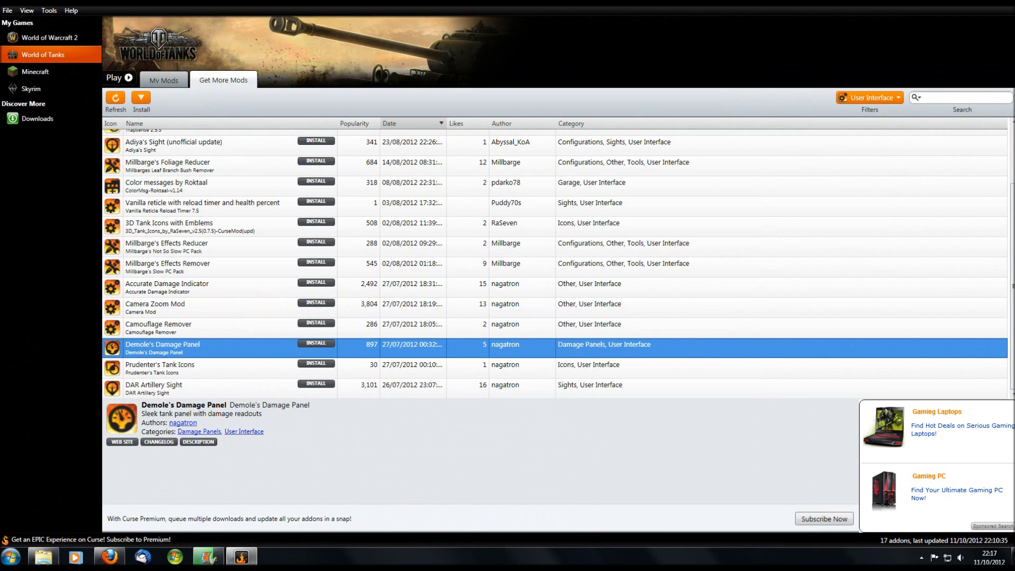
left_click(316, 343)
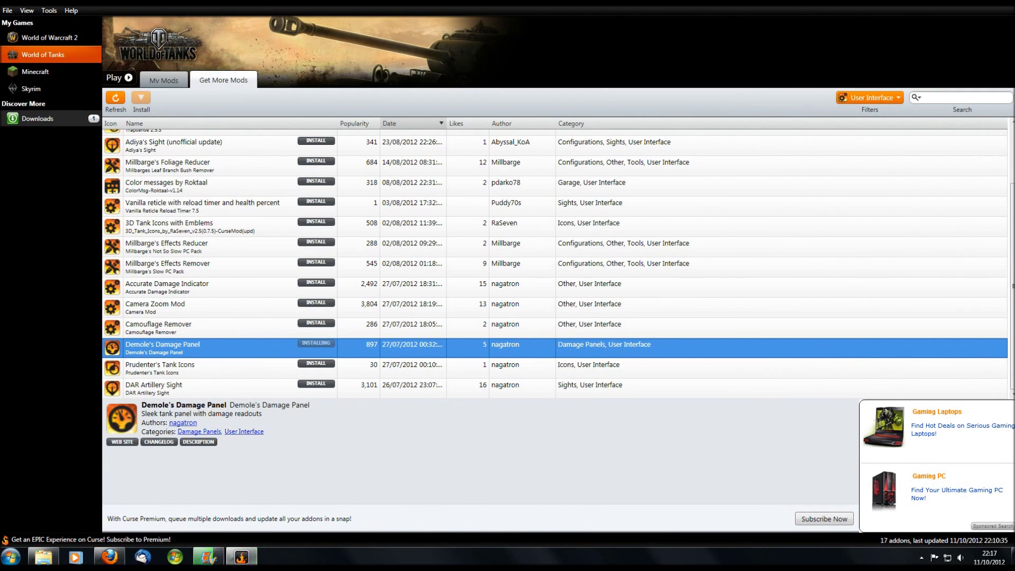
left_click(50, 118)
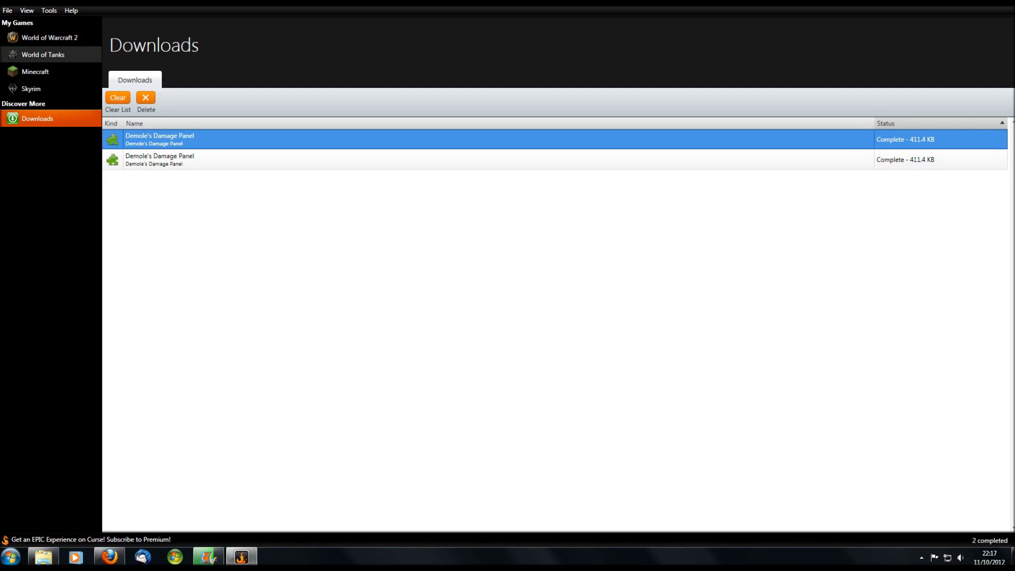
left_click(43, 54)
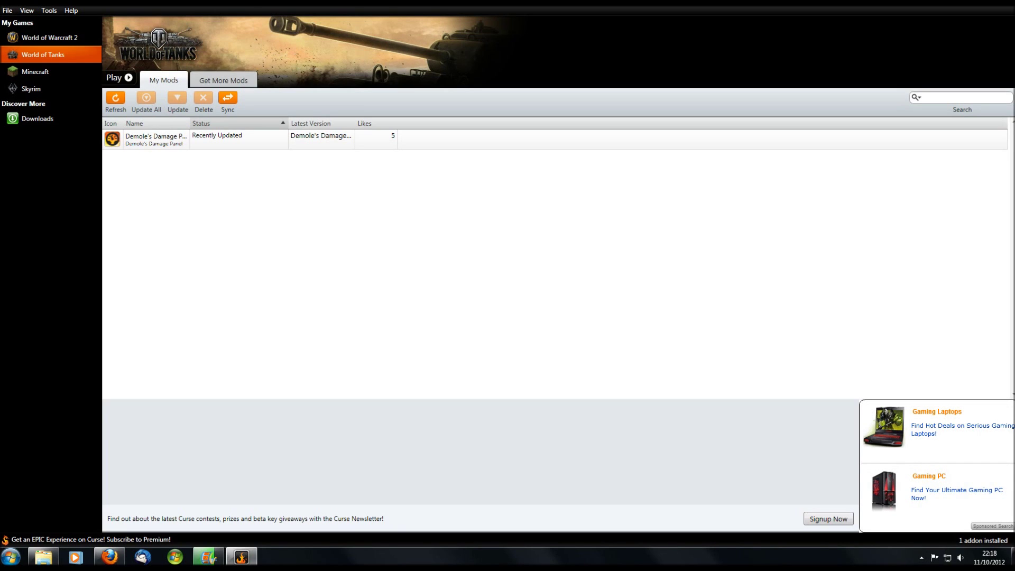
left_click(238, 139)
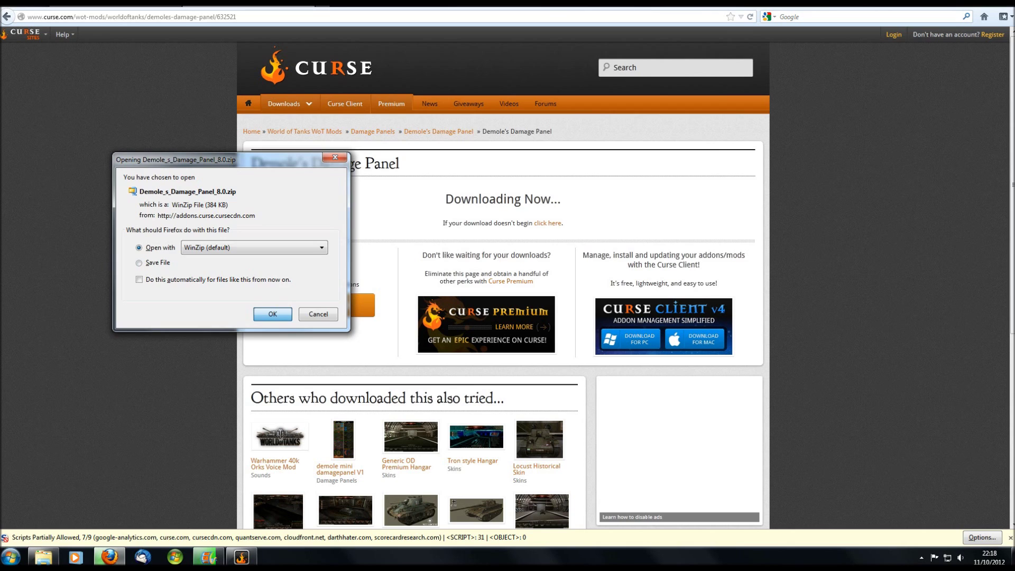
Open the downloaded Demole_s_Damage_Panel_8.0.zip with WinZip
key("Return")
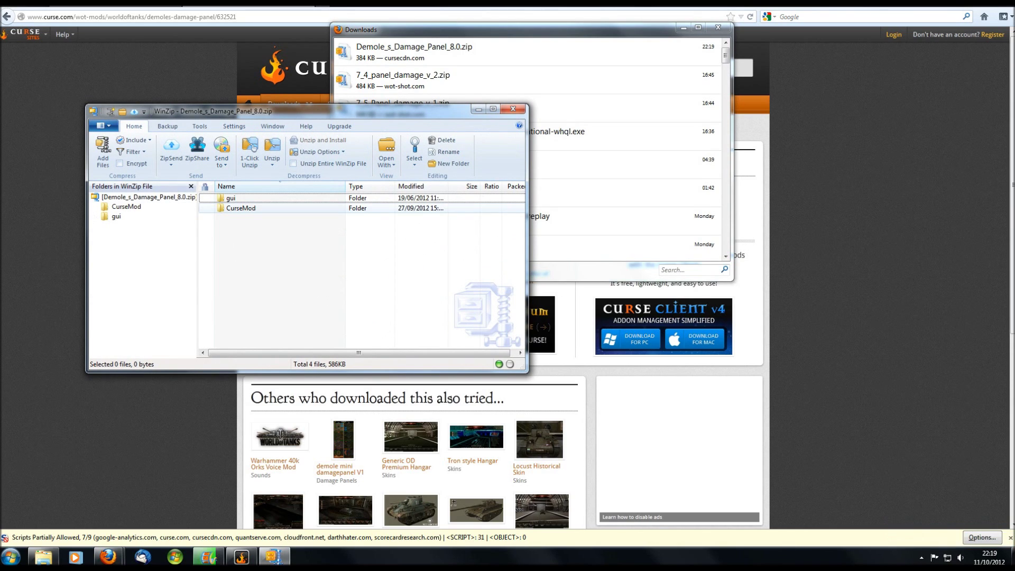
Look into the archive's CurseMod folder and return to its root, and open World_of_Tanks\res_mods\0.8.0 in Windows Explorer
double_click(240, 208)
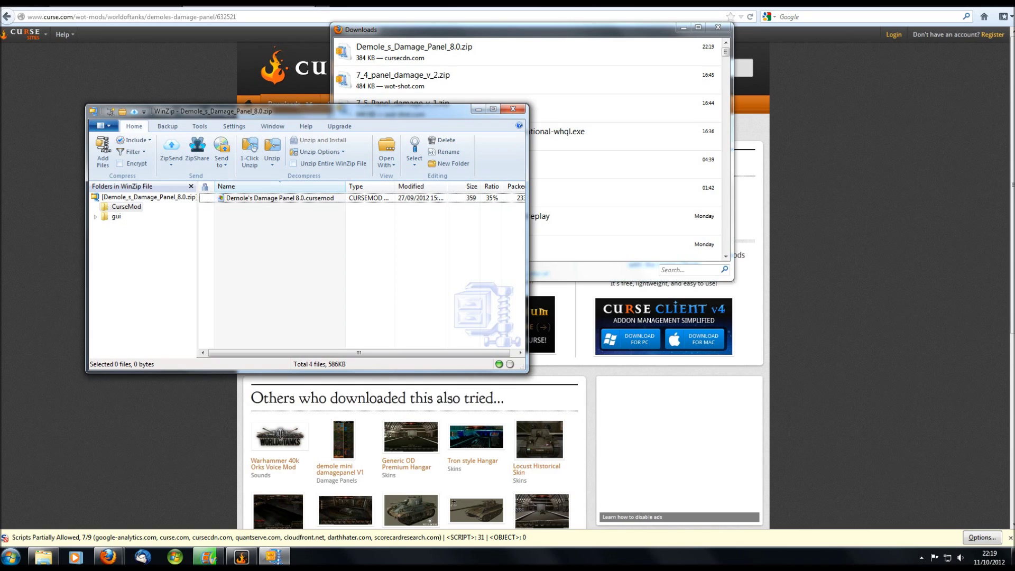
left_click(143, 196)
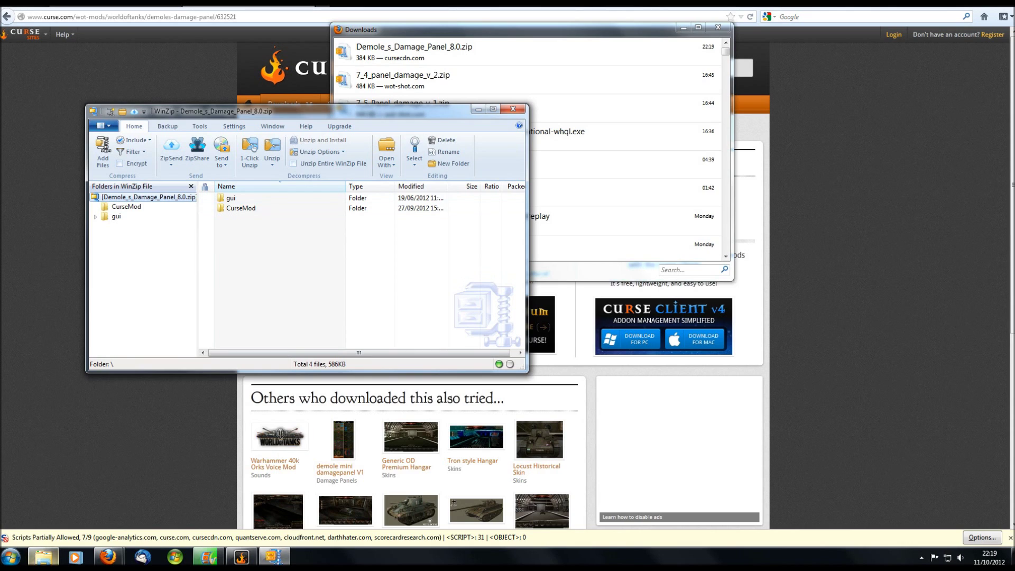
left_click(43, 556)
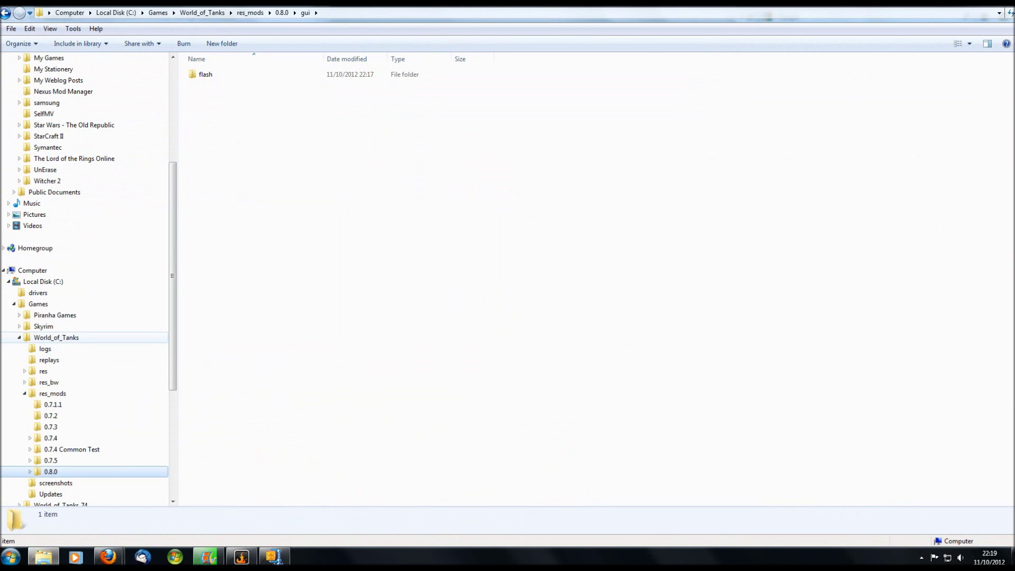
left_click(56, 338)
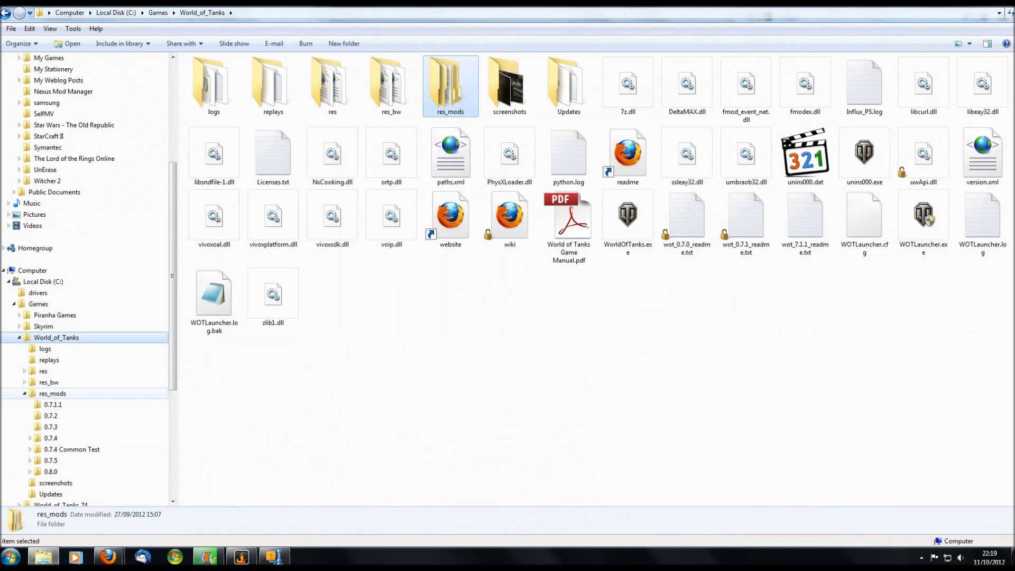
left_click(53, 393)
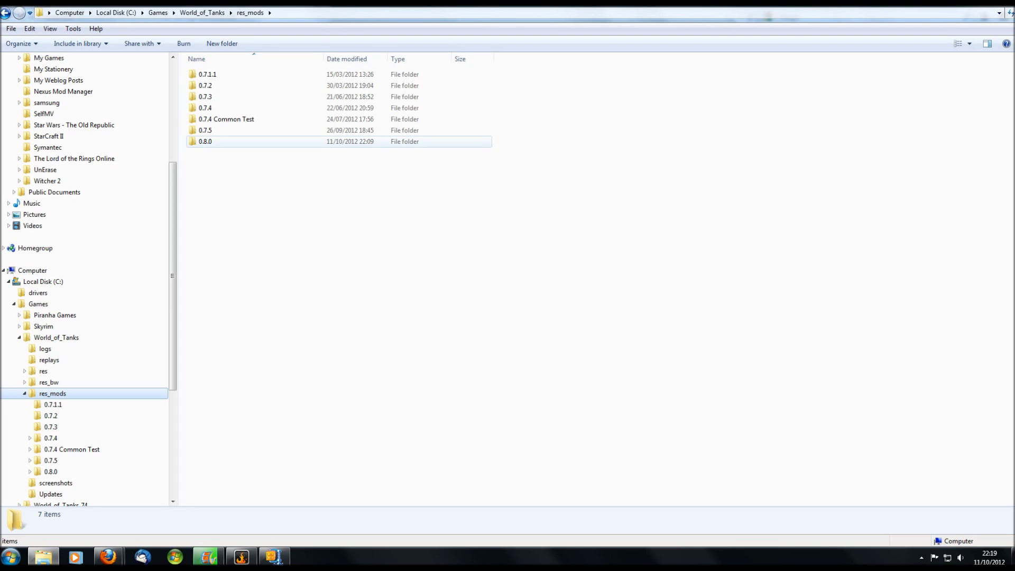
double_click(205, 141)
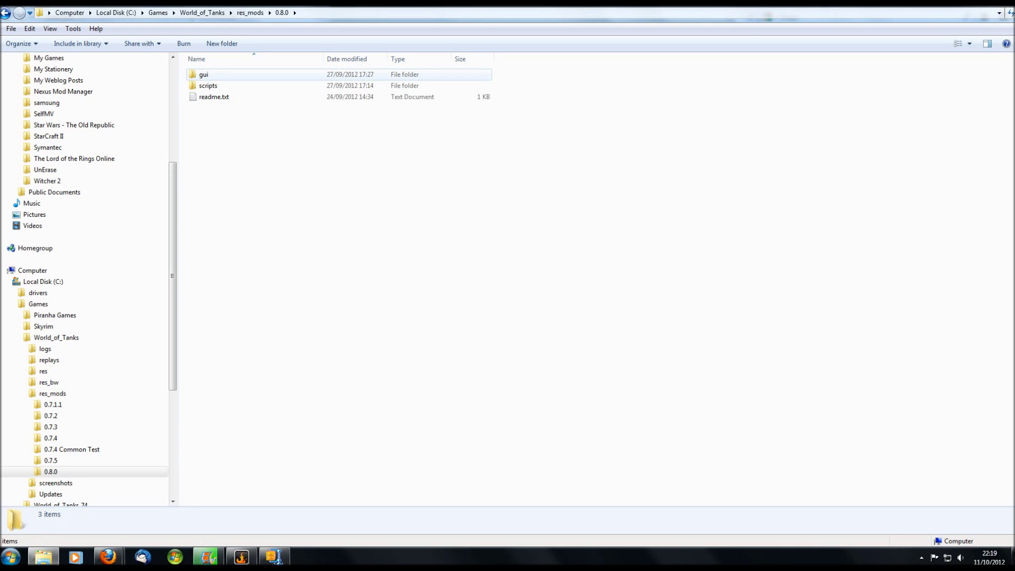
Extract the archive's gui folder from WinZip into res_mods\0.8.0, merging the gui and flash folders and replacing the files with matching names
left_click(274, 557)
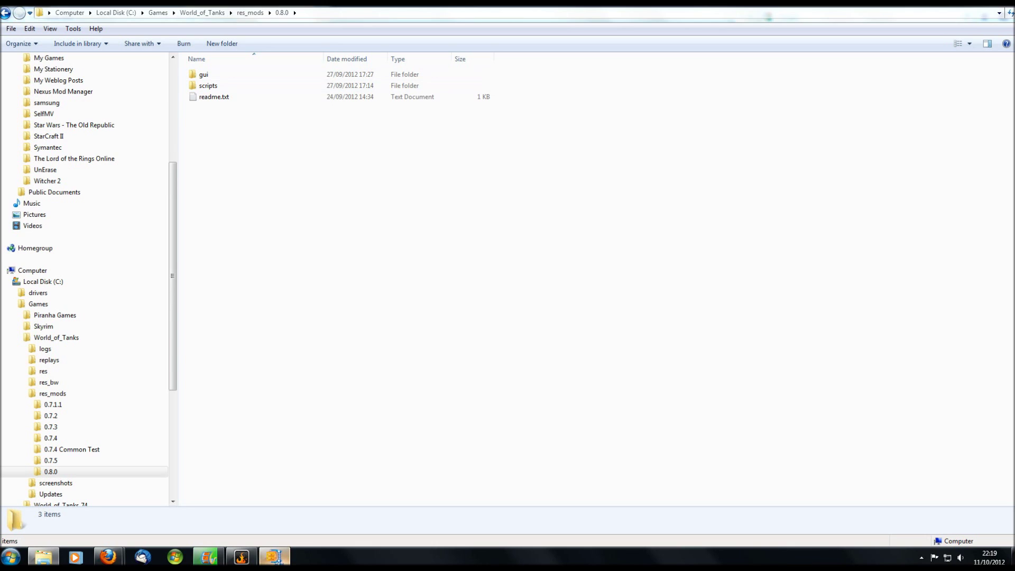
left_click_drag(318, 111, 574, 129)
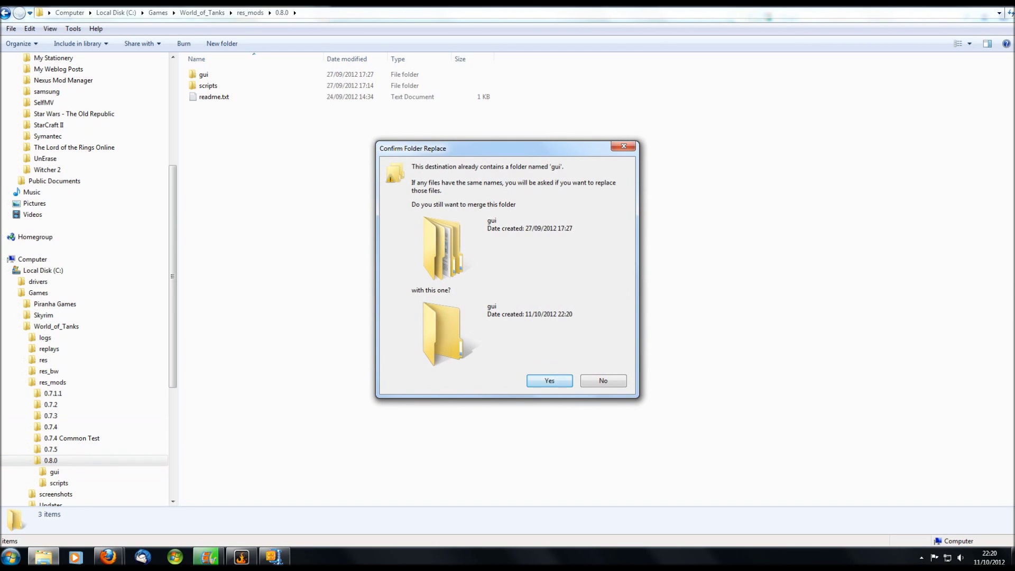
key("Return")
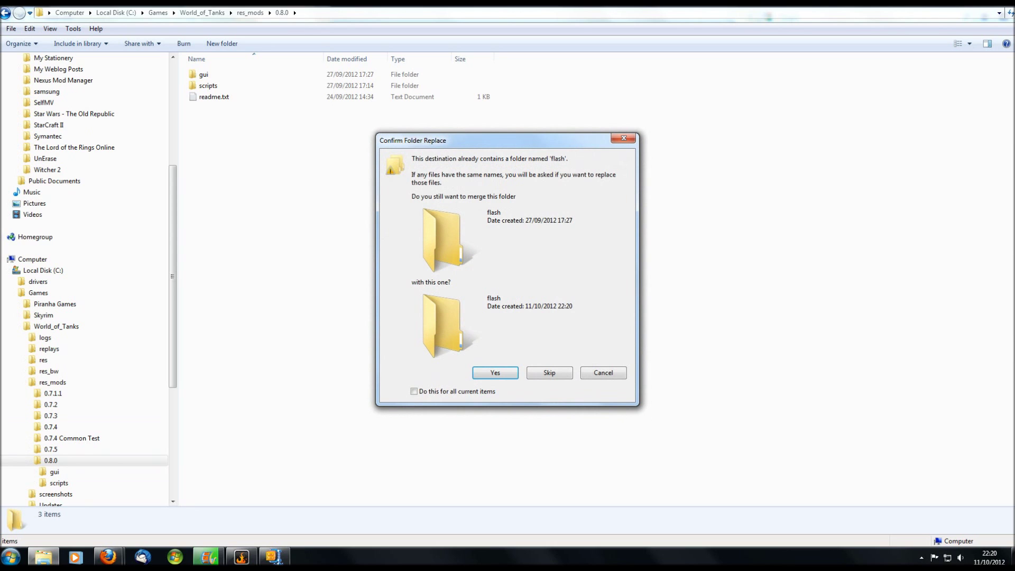
key("Return")
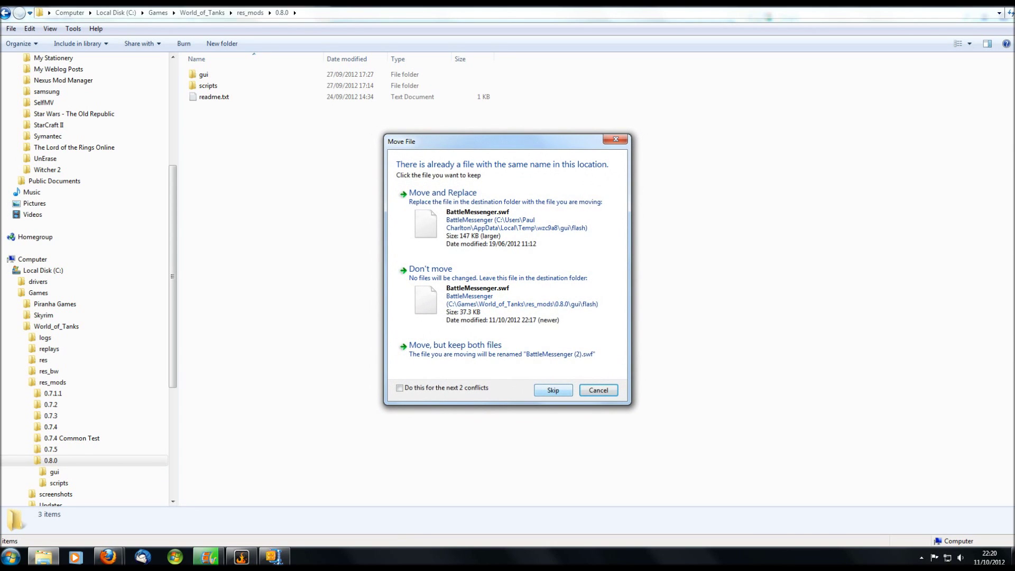
left_click(540, 221)
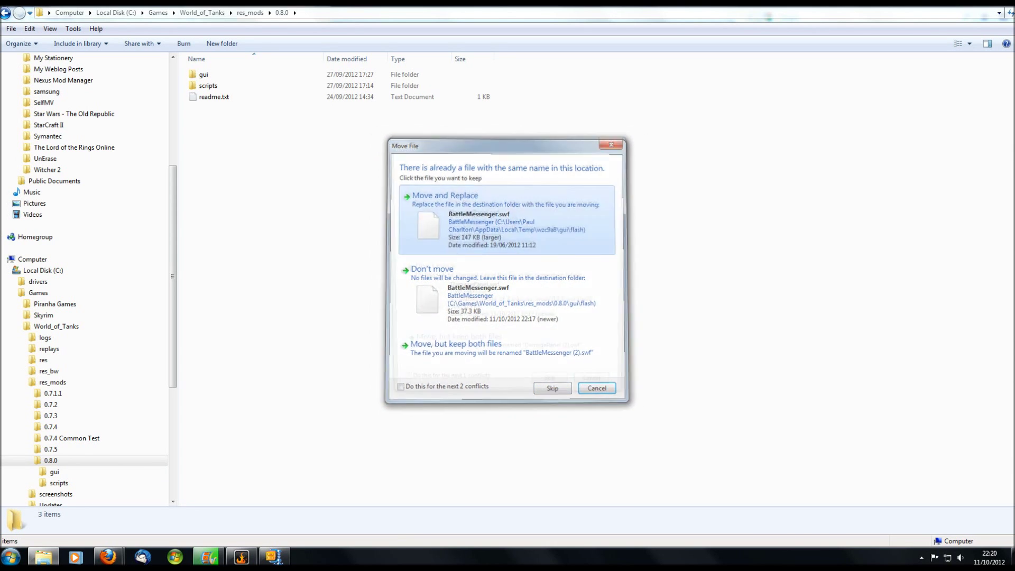
left_click(507, 220)
left_click(507, 219)
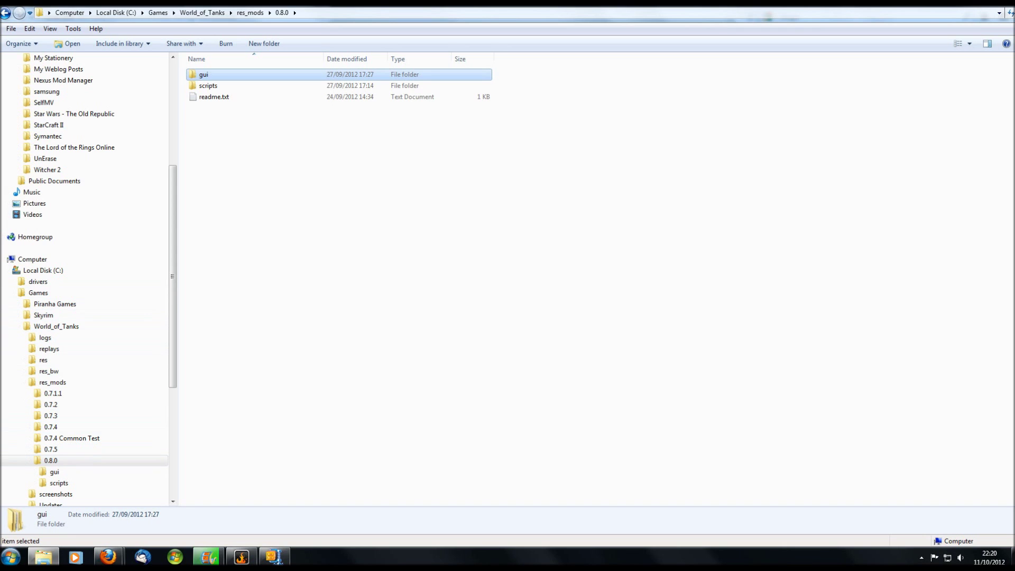
Browse from the World_of_Tanks folder through res_mods, 0.8.0 and gui to flash to check the installed mod files
left_click(56, 327)
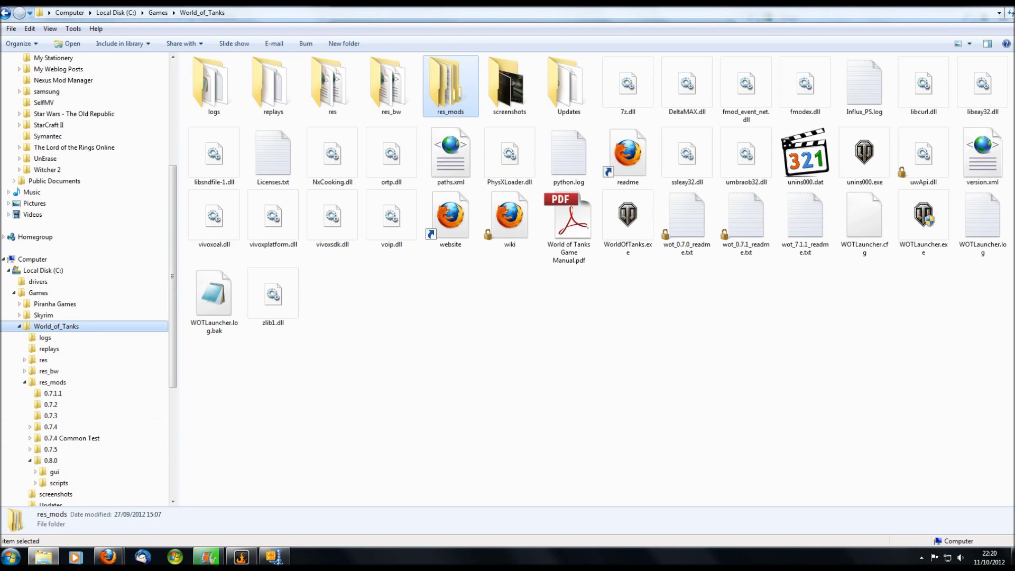
left_click(53, 383)
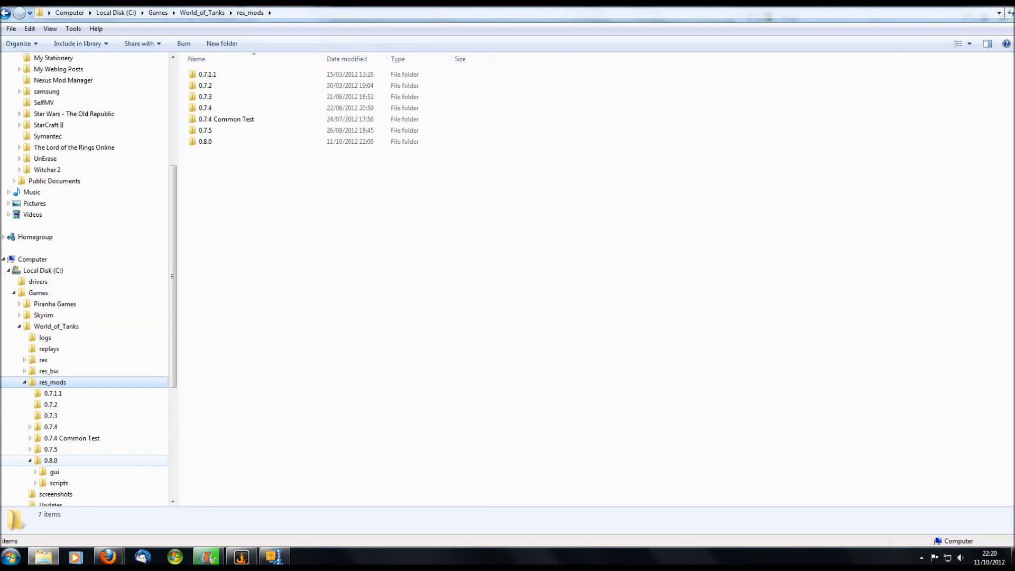
left_click(50, 461)
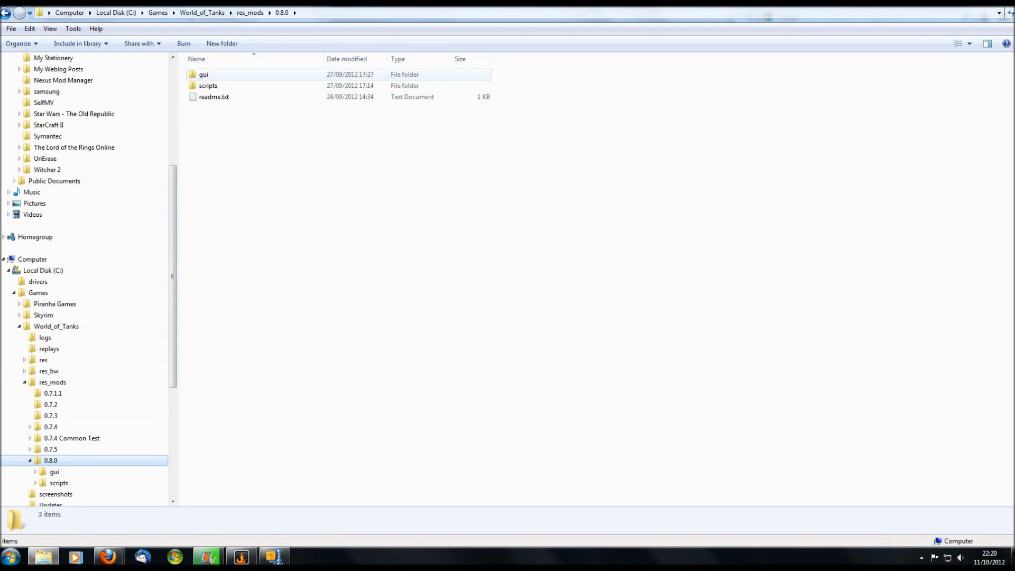
double_click(203, 74)
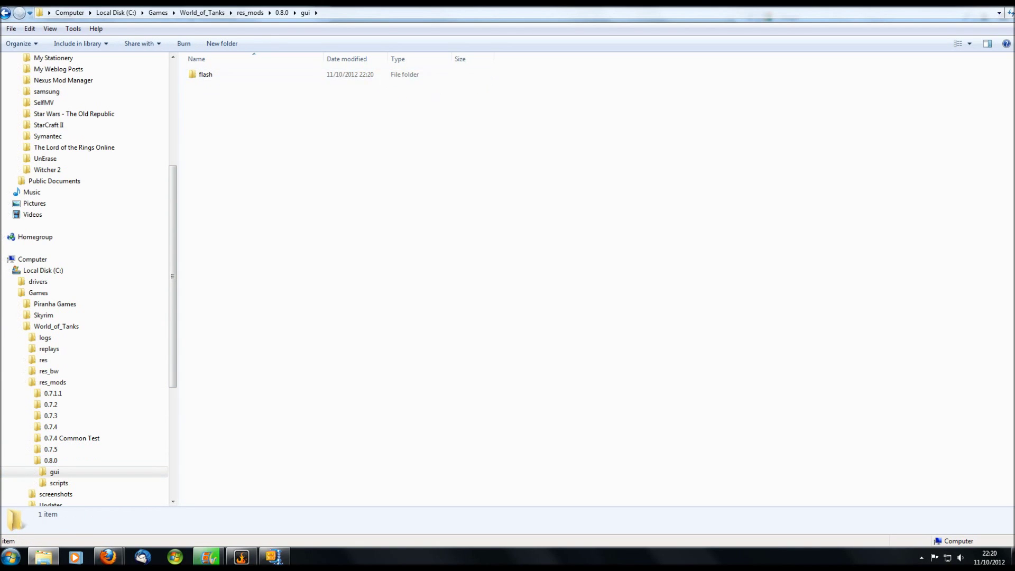
double_click(205, 74)
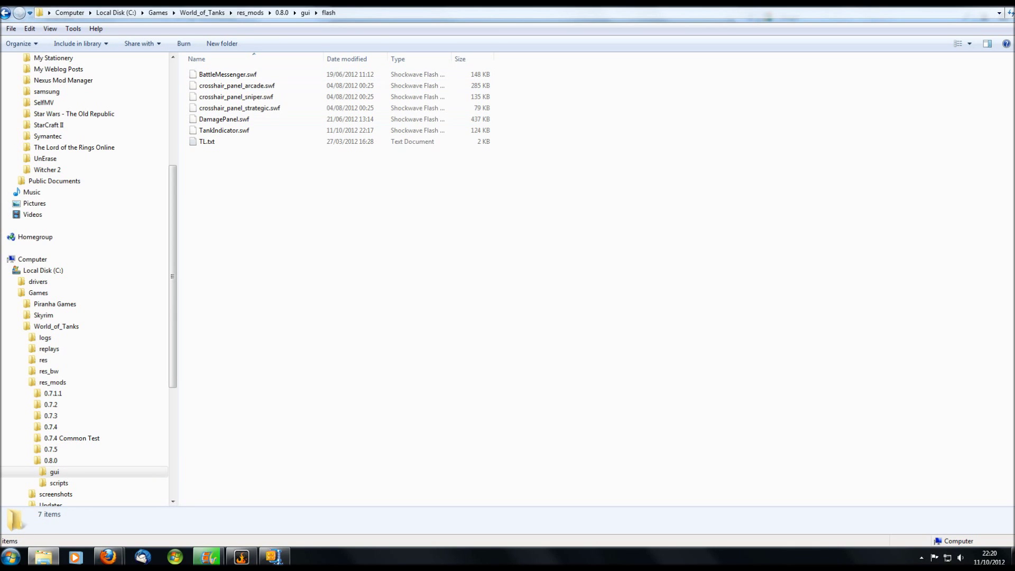
Switch to WinZip, view the archive's gui\flash contents to compare them with the installed files, and close the archive
left_click(274, 556)
double_click(488, 216)
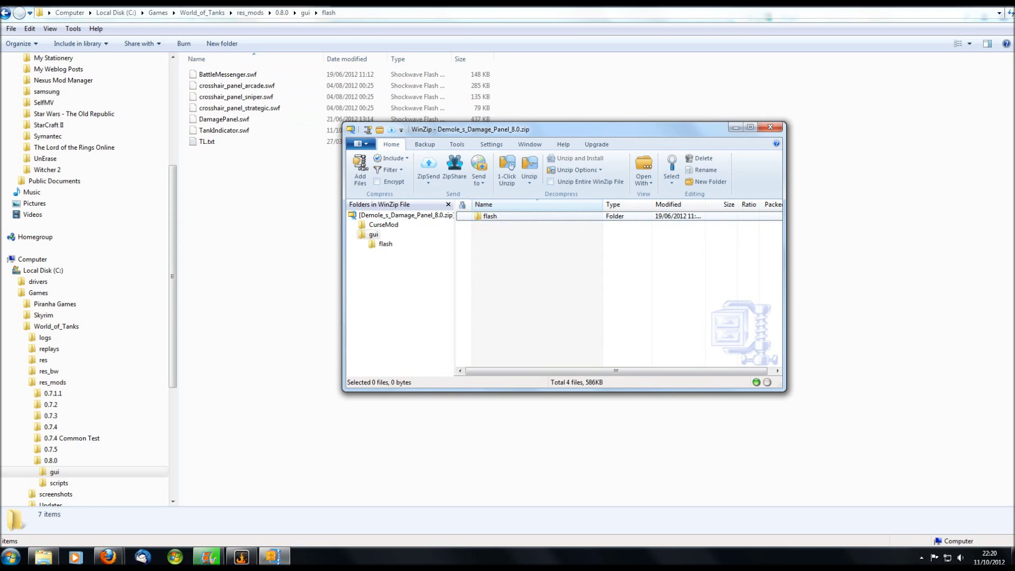
double_click(490, 216)
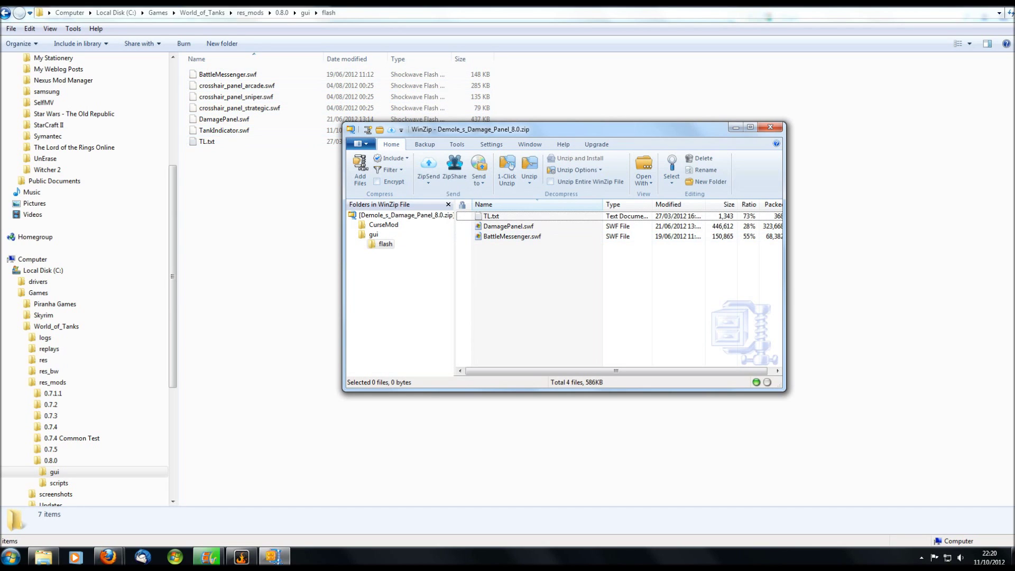
left_click(770, 127)
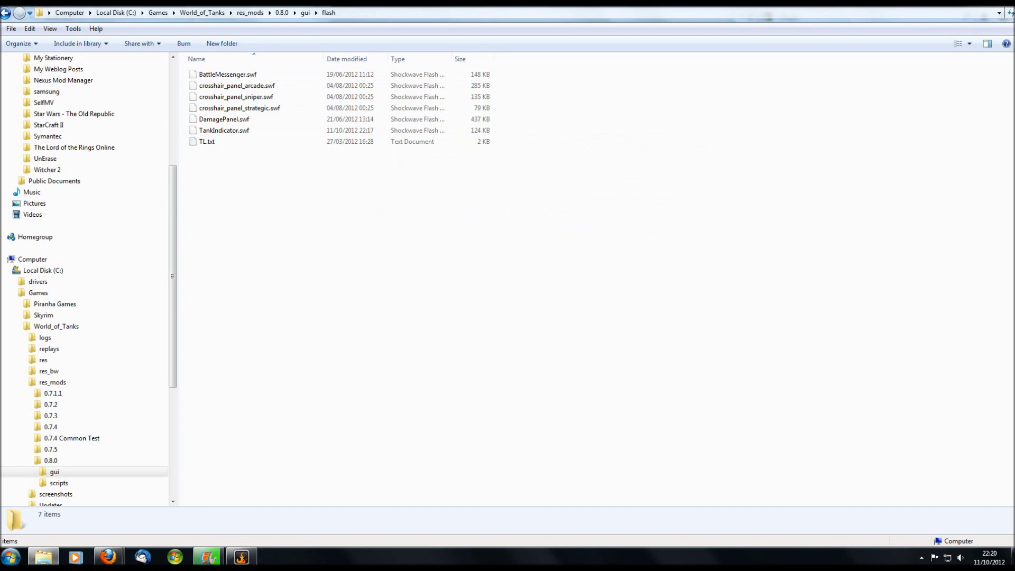